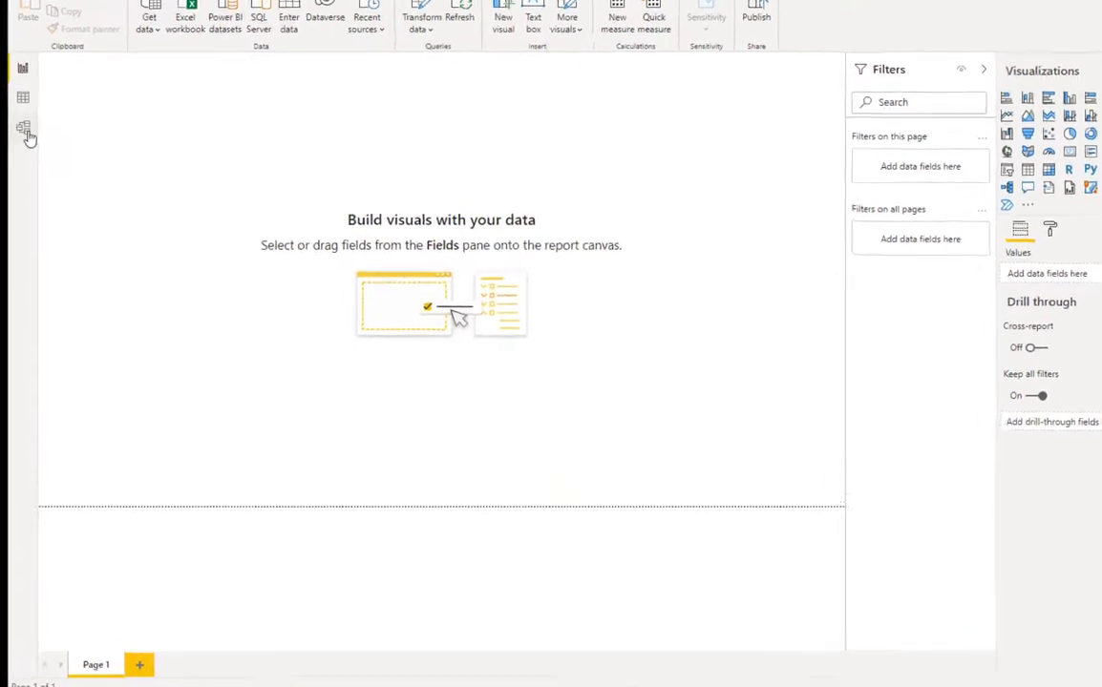
- Review the table relationships in the data model and return to the report canvas
click(15, 147)
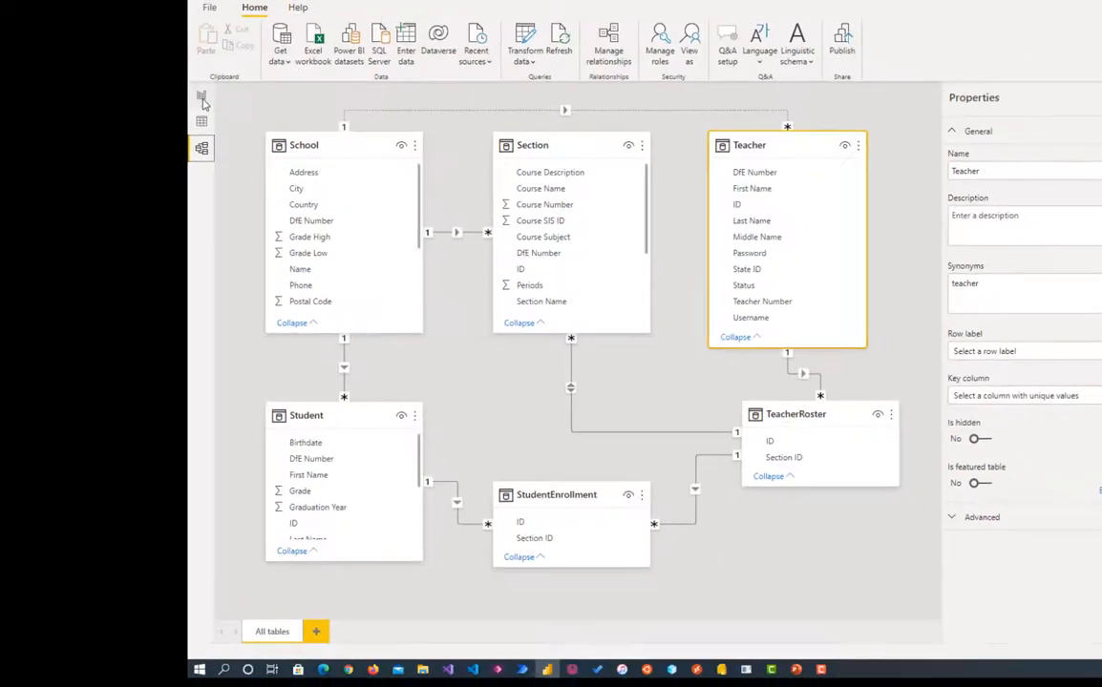
click(203, 99)
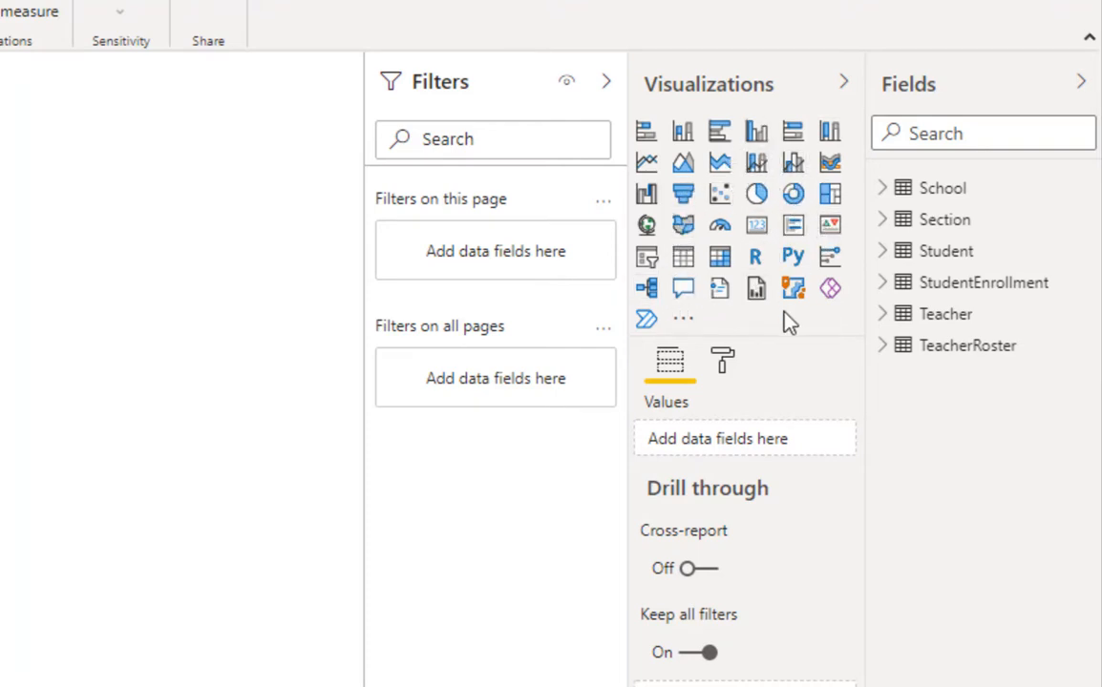
- Browse the gallery of additional Power BI visuals and close it without adding any
click(685, 323)
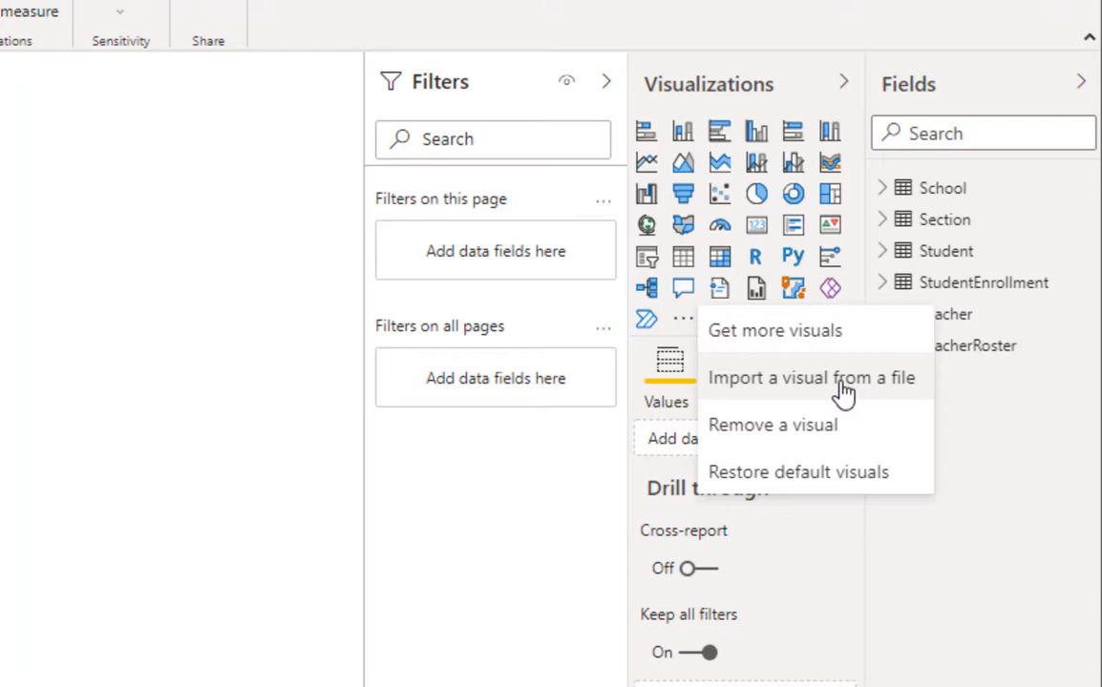
click(812, 336)
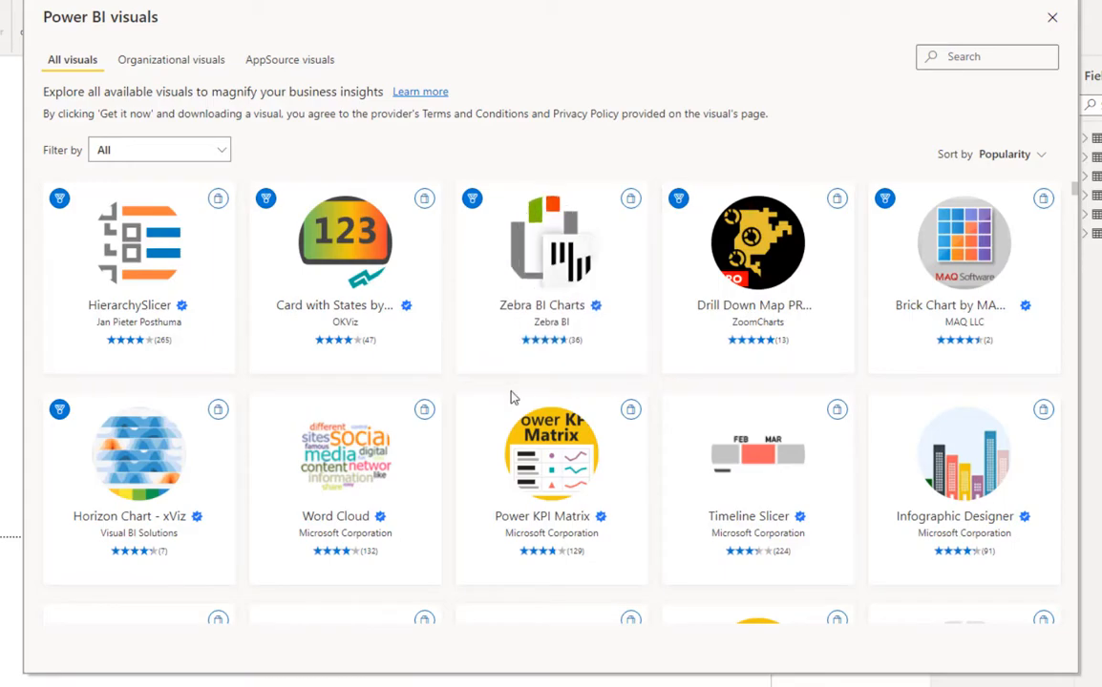
scroll(511, 396, down, 5)
scroll(512, 396, down, 20)
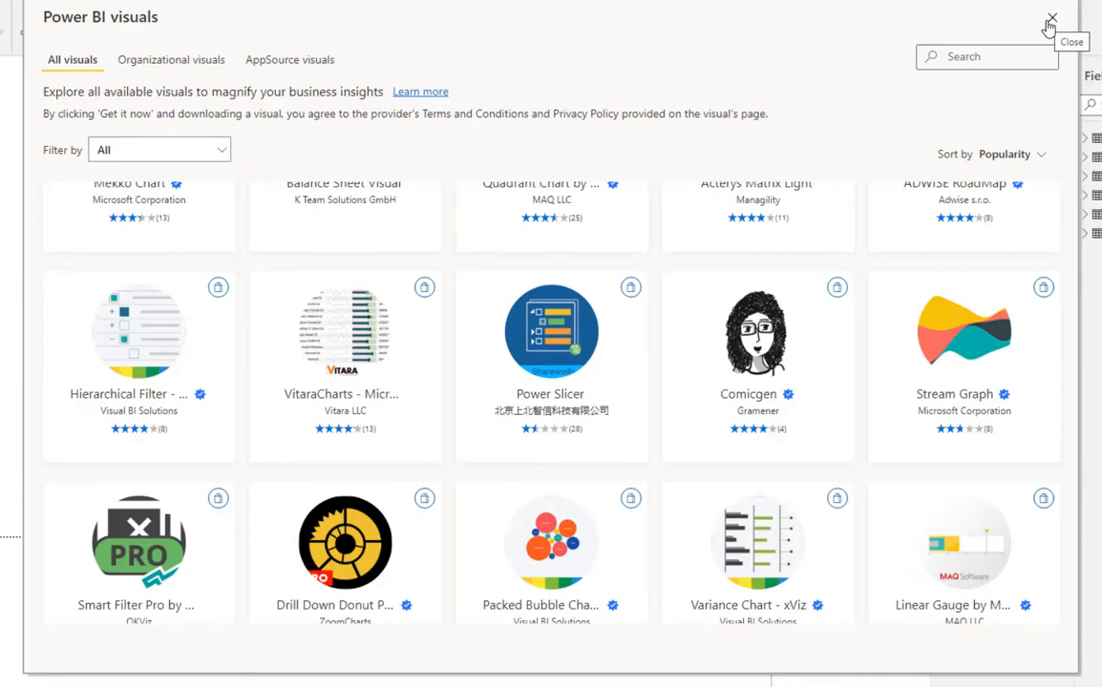
click(1051, 20)
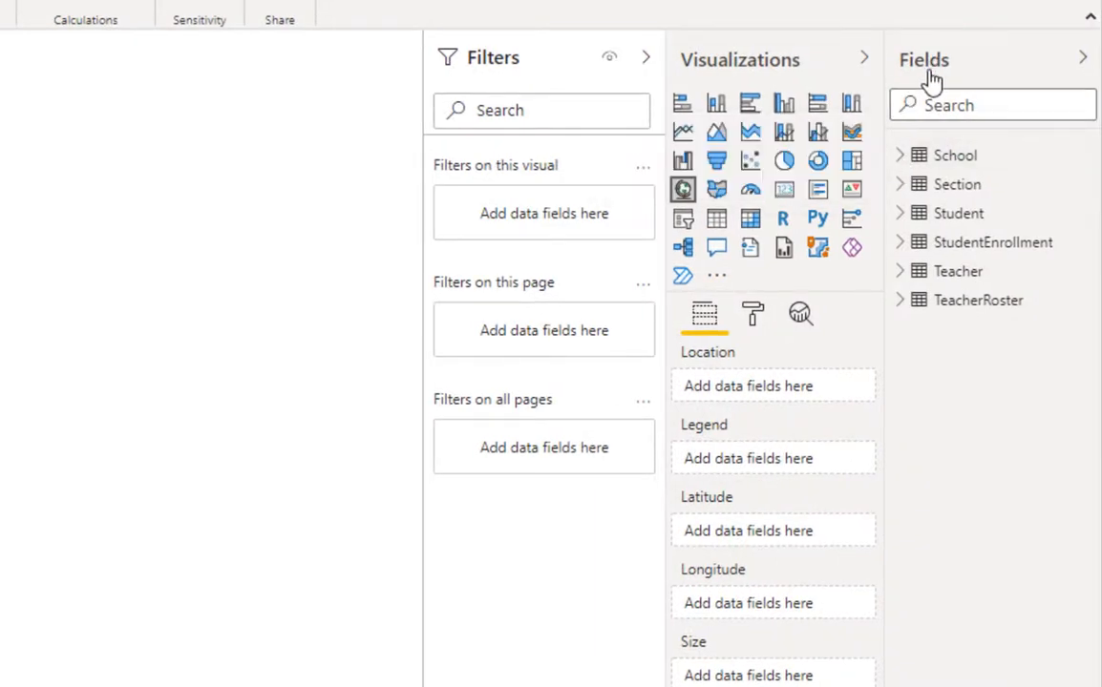
- Plot the School table's Country as location and City as legend on the map visual, and enlarge the map across the upper canvas
click(902, 158)
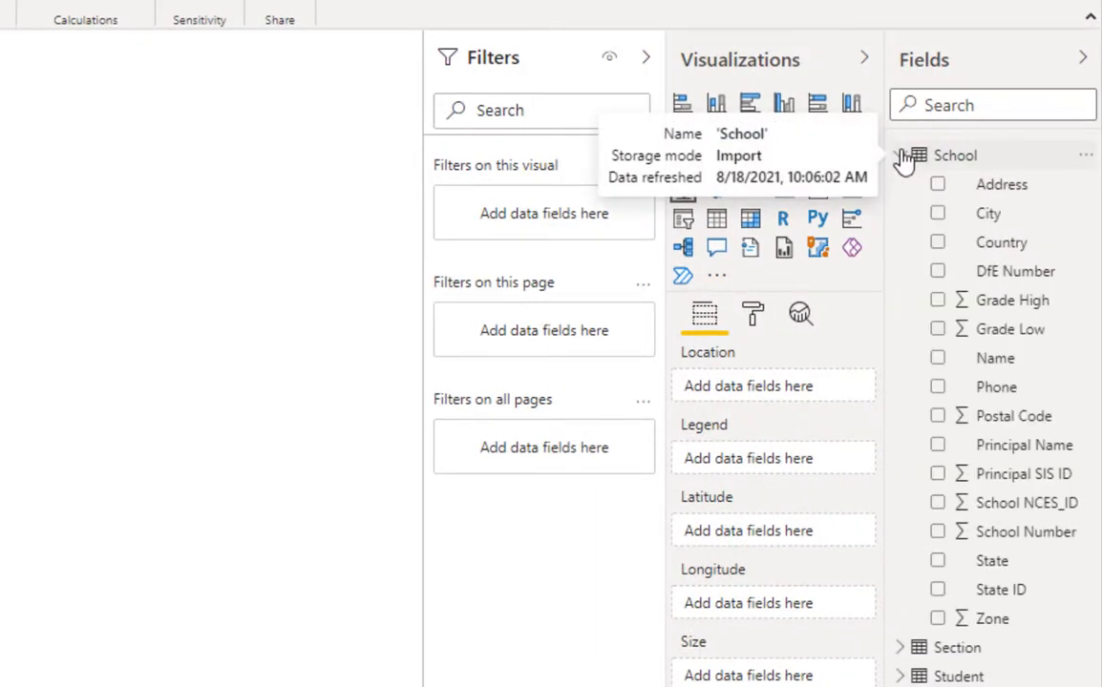
click(941, 252)
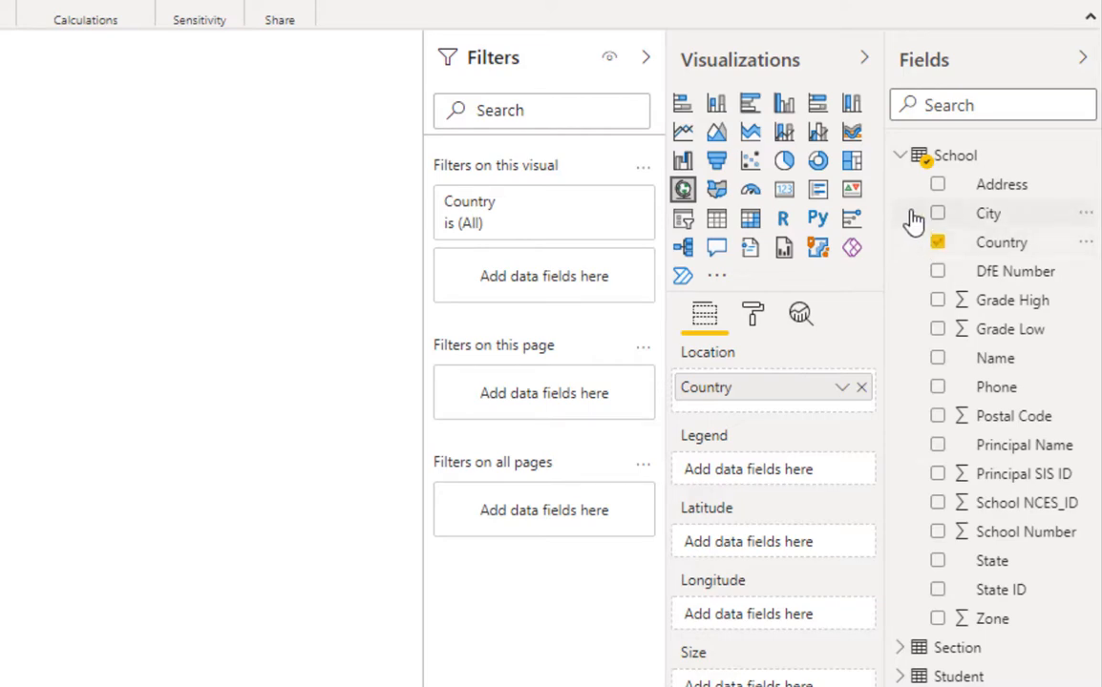
click(937, 214)
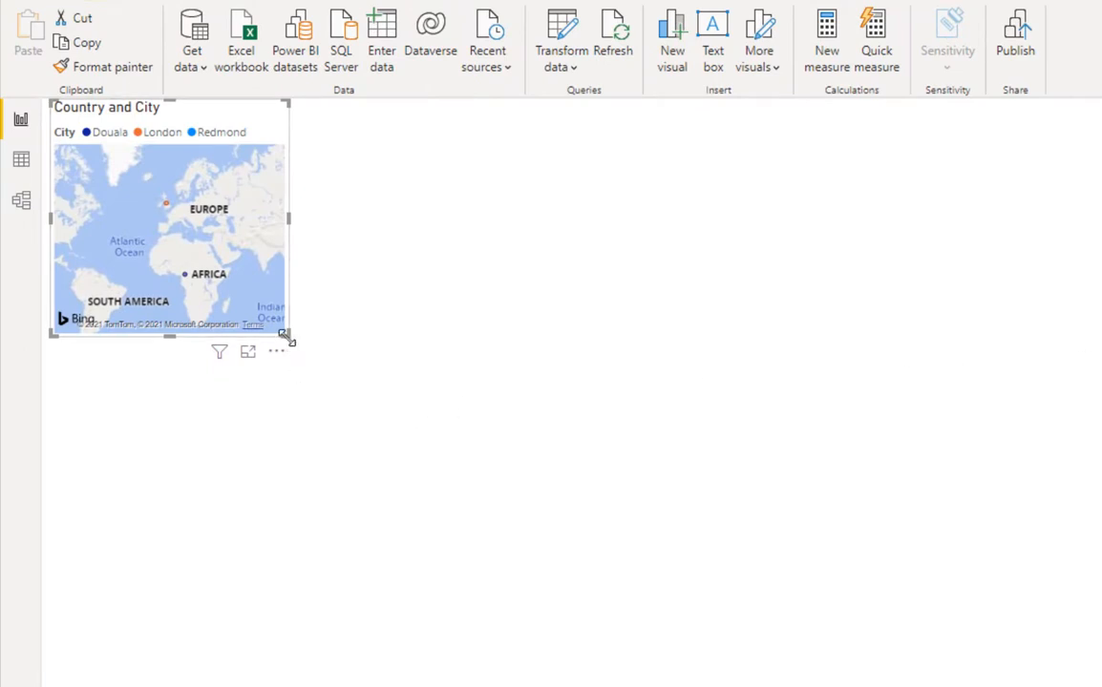
drag(286, 336, 826, 499)
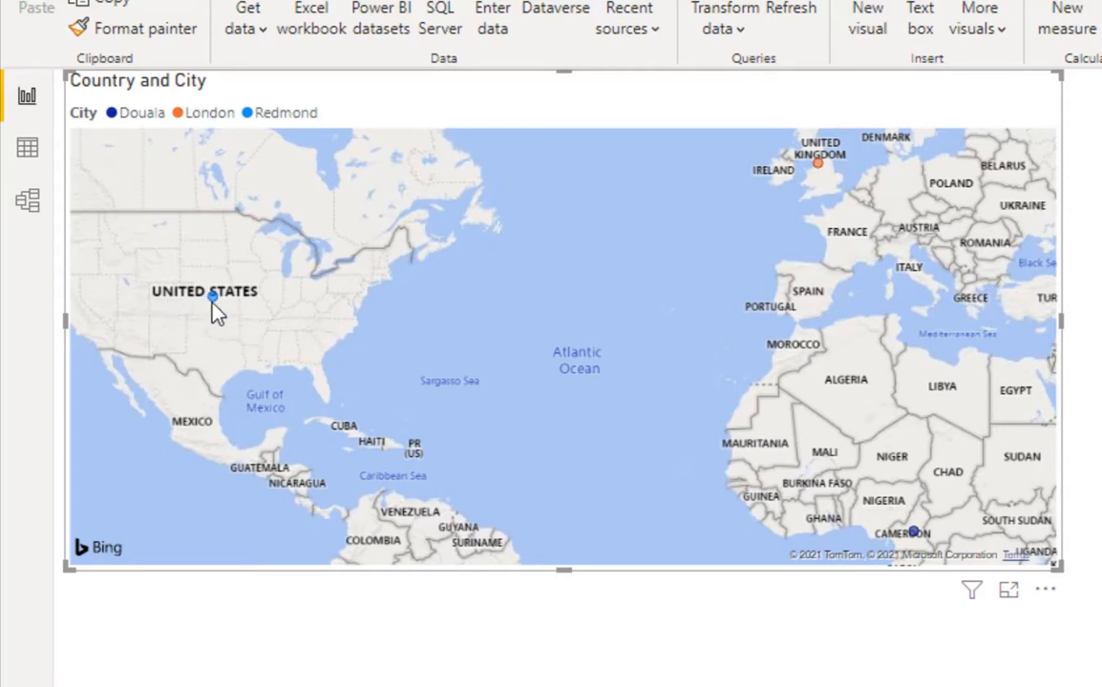
mouse_move(214, 302)
mouse_move(820, 172)
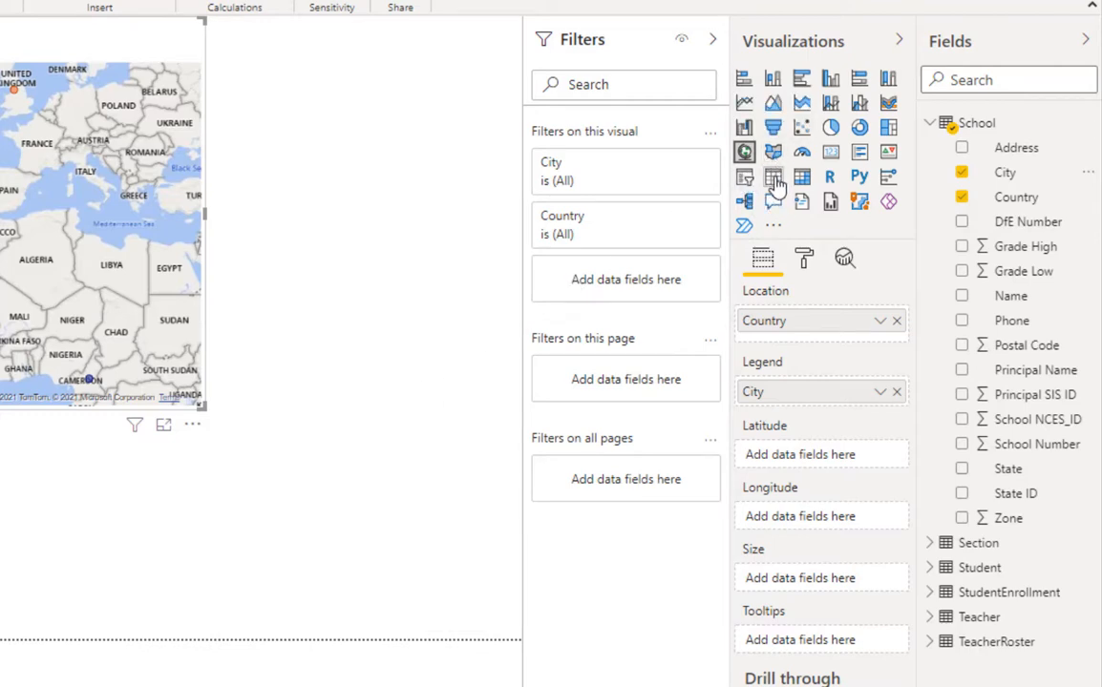
- Add a table visual showing Name, Principal Name and Phone from the School table
click(411, 276)
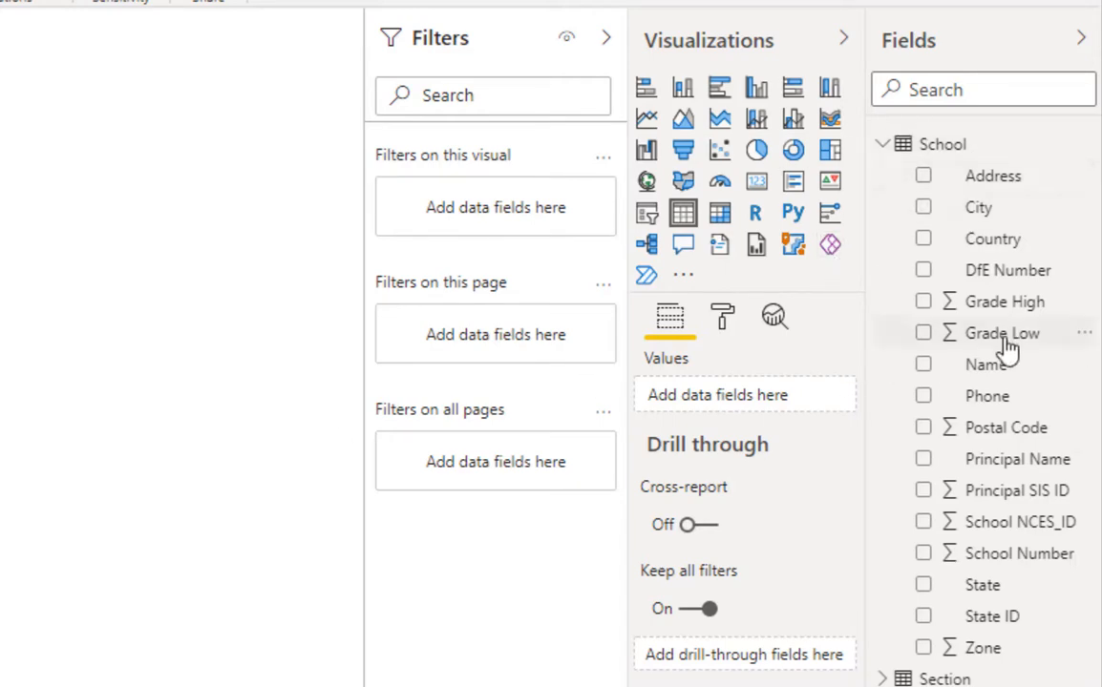
click(924, 368)
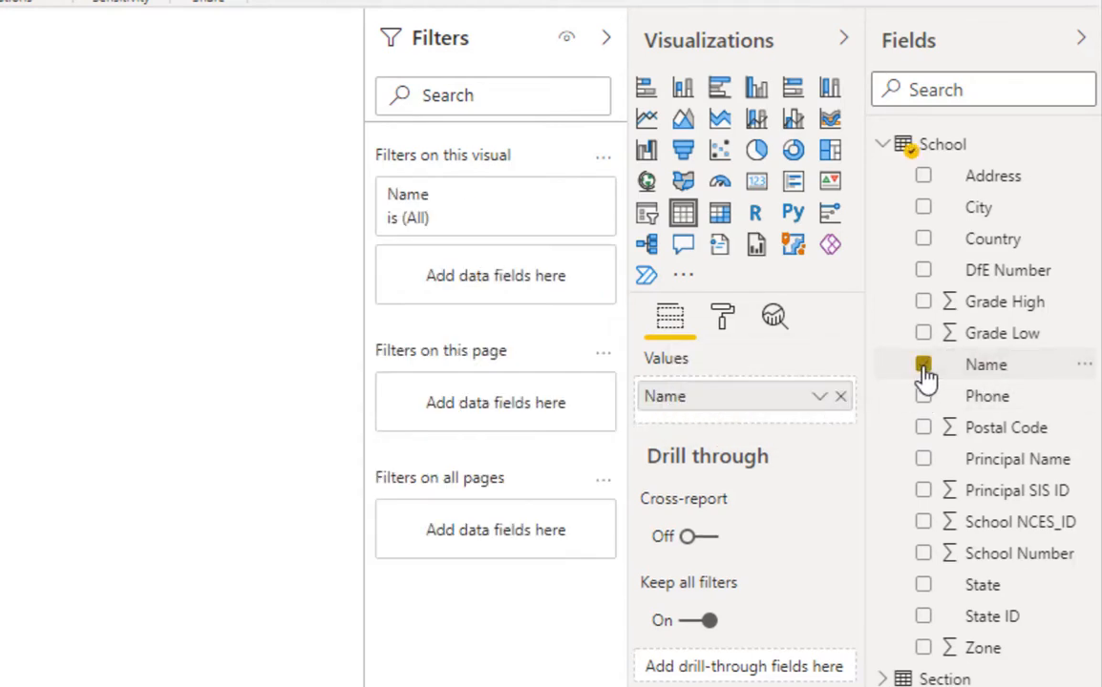
click(924, 461)
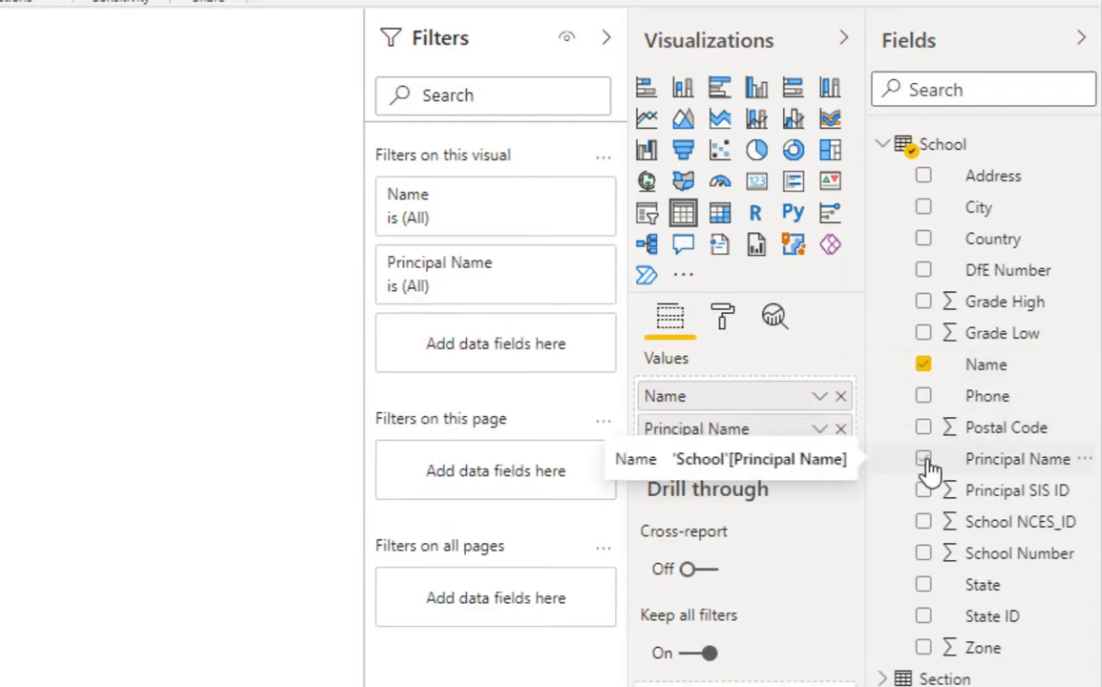
click(923, 397)
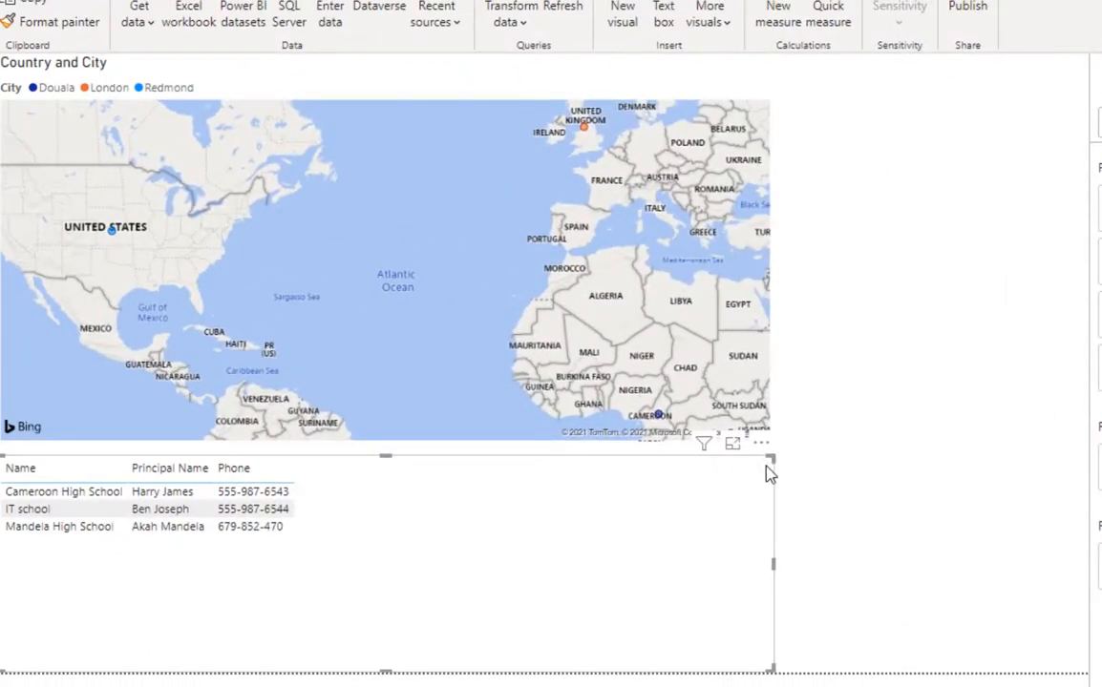
- Shrink the school table and place it beside the map, narrowing the map so the two visuals do not overlap
drag(768, 468, 330, 494)
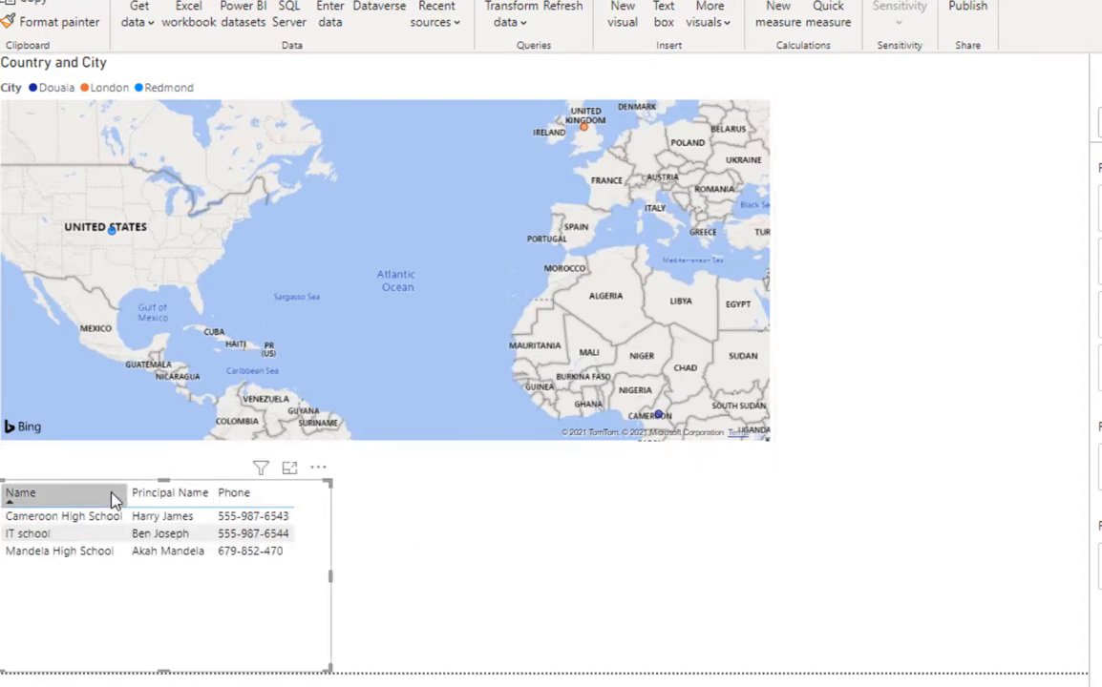
drag(177, 632, 963, 278)
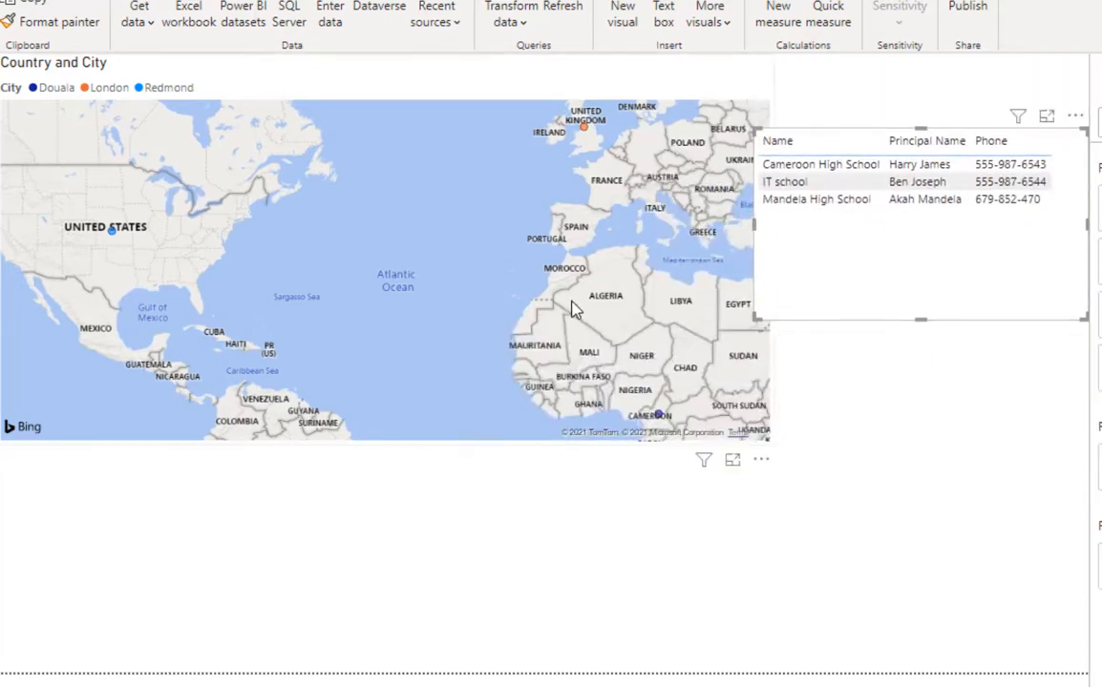
click(458, 198)
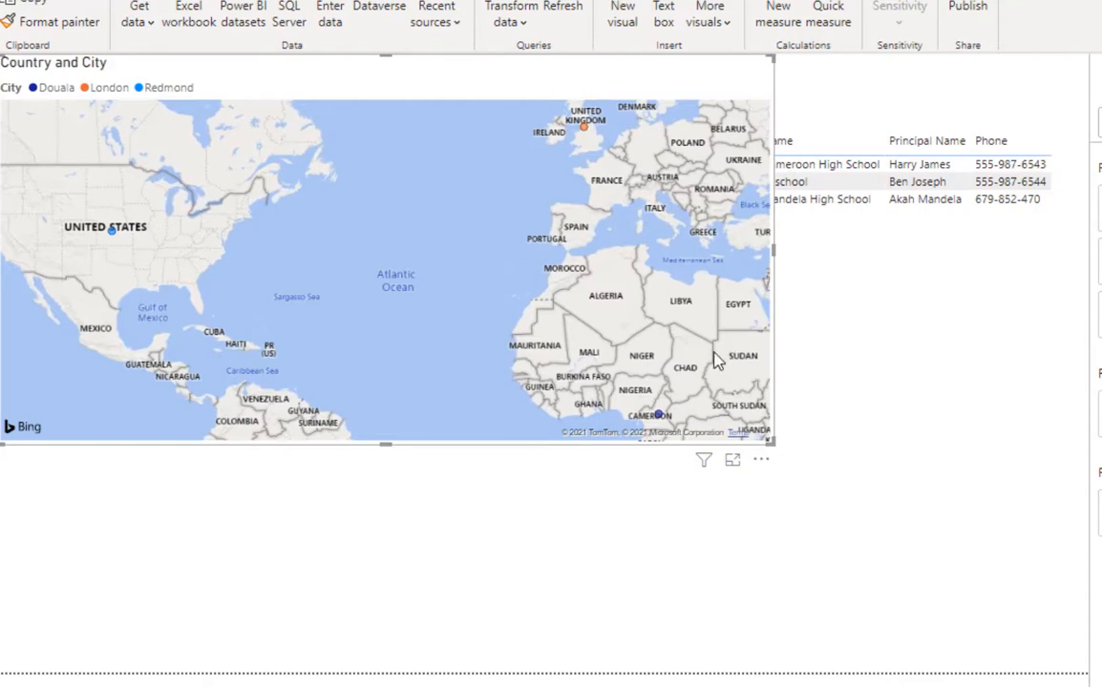
mouse_move(769, 440)
mouse_down()
mouse_move(731, 445)
mouse_move(749, 447)
mouse_up()
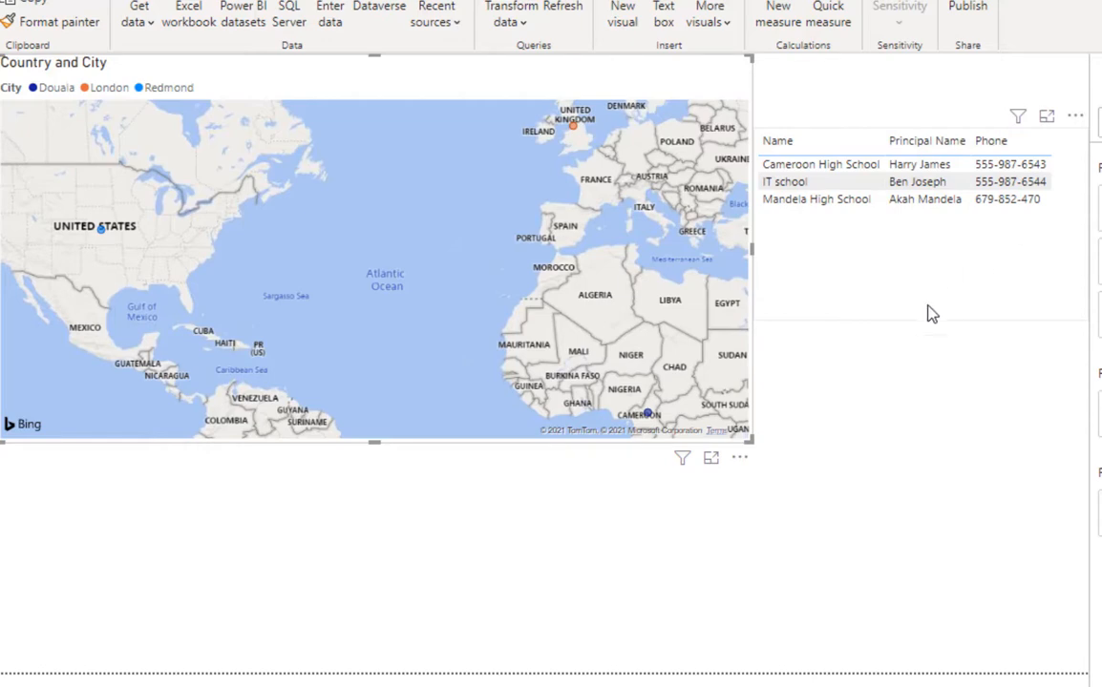
click(863, 422)
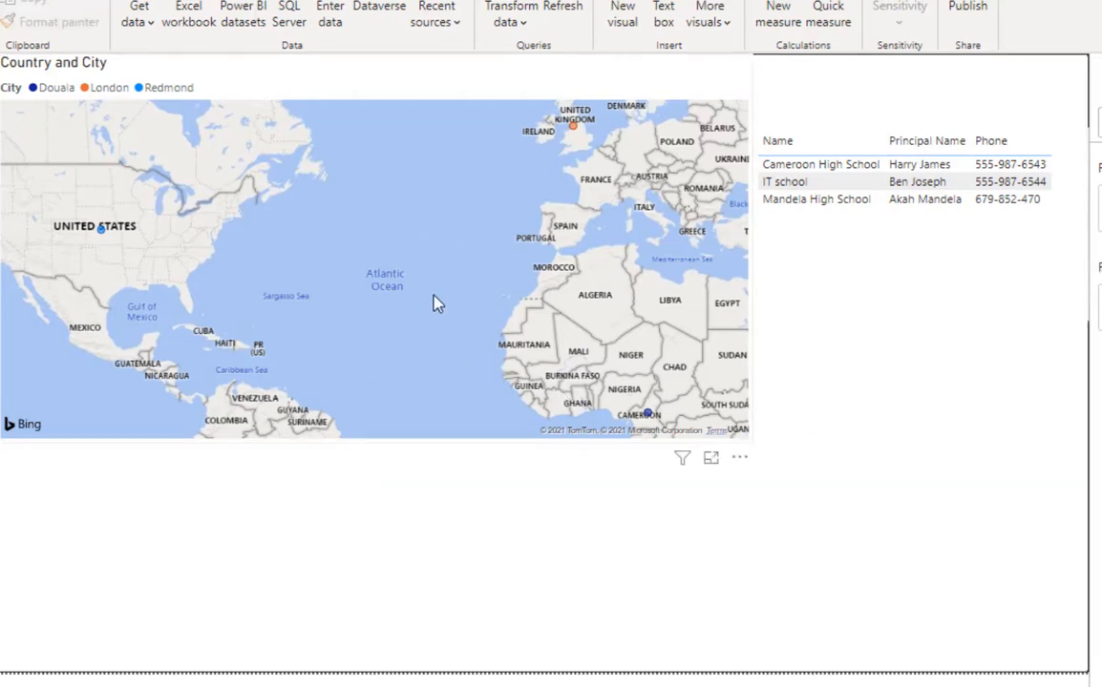
- Cross-filter the school contact table by selecting the Cameroon location and the United States location on the map
click(649, 417)
click(648, 417)
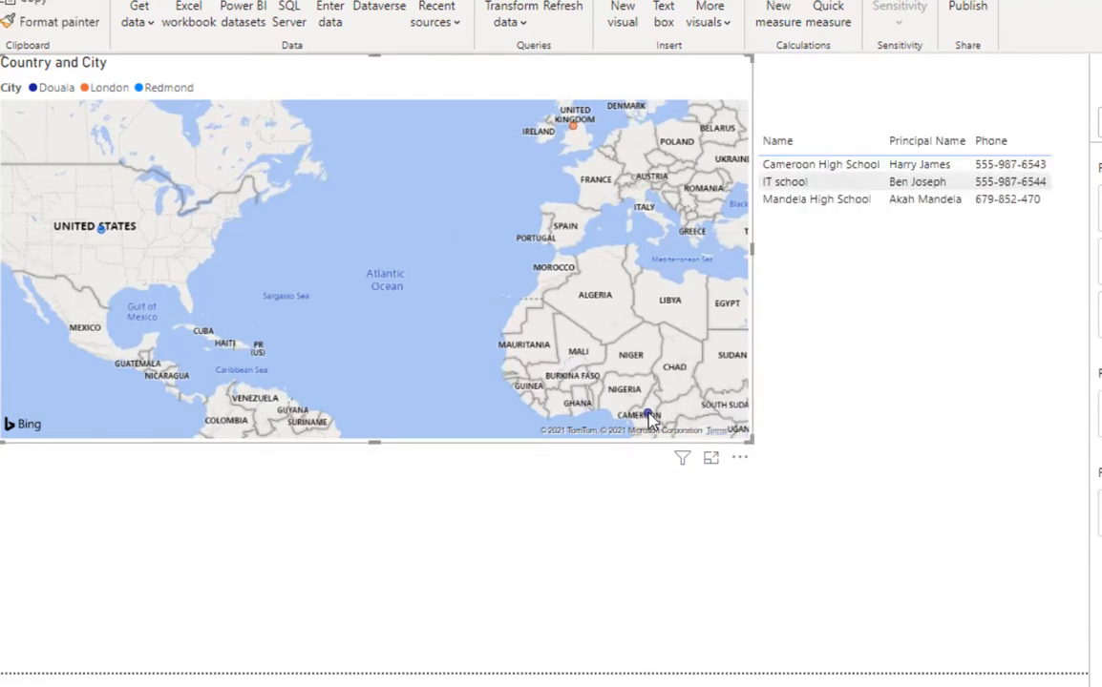
click(648, 417)
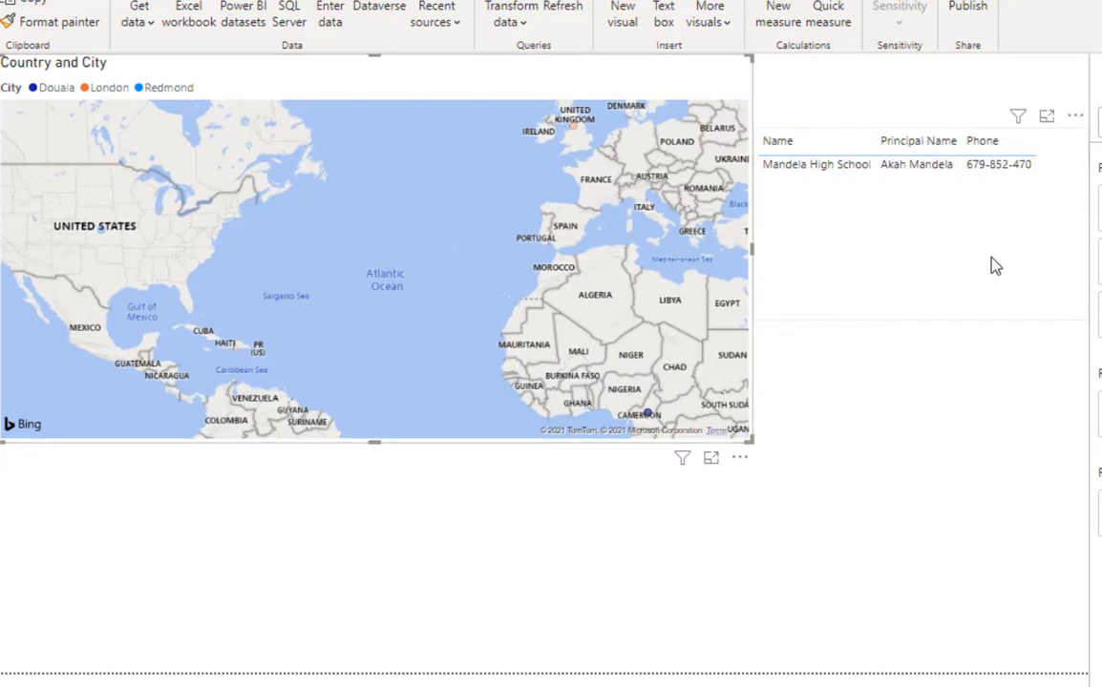
mouse_move(648, 421)
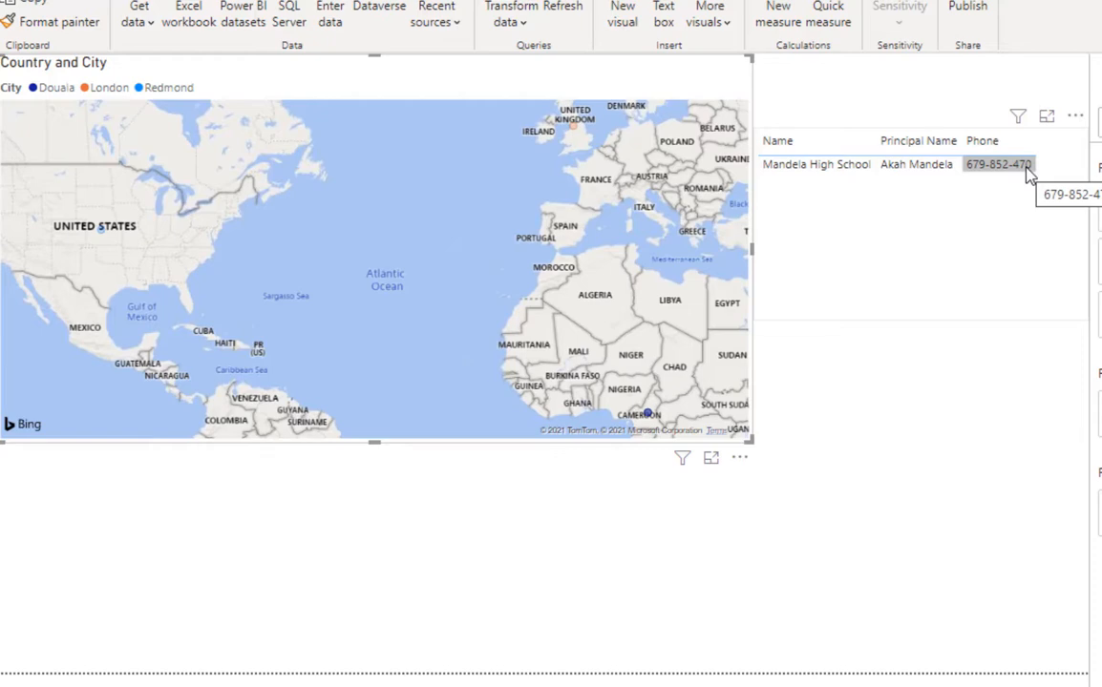
click(99, 233)
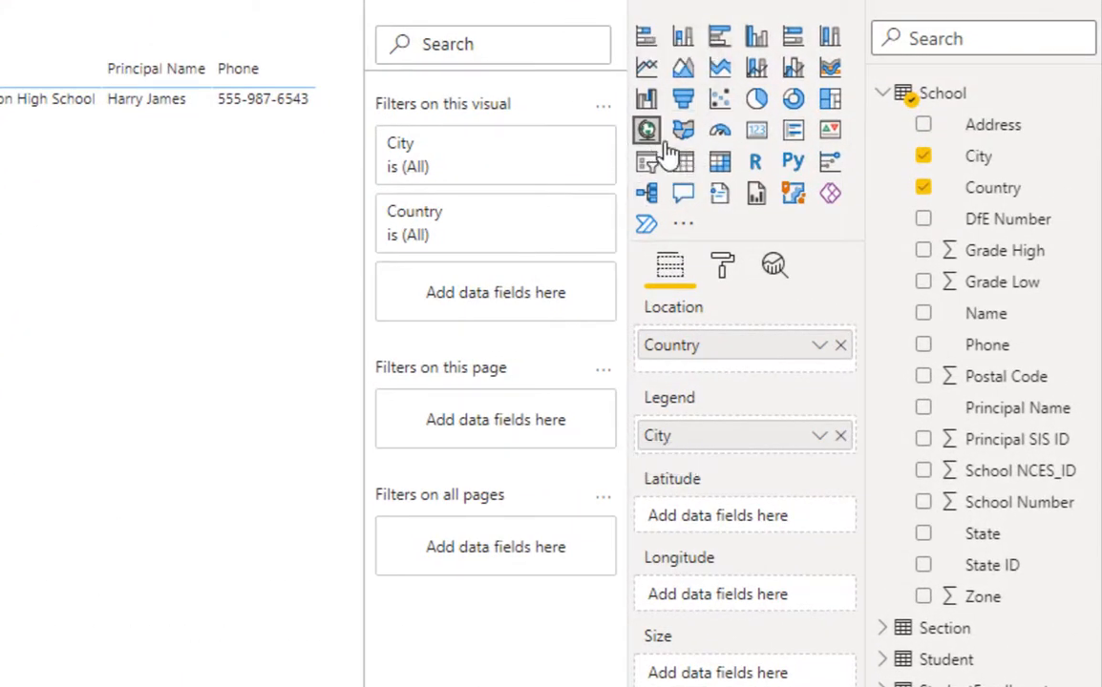
- Add a second table visual below the map showing Course Name and Course Description from the Section table
click(270, 509)
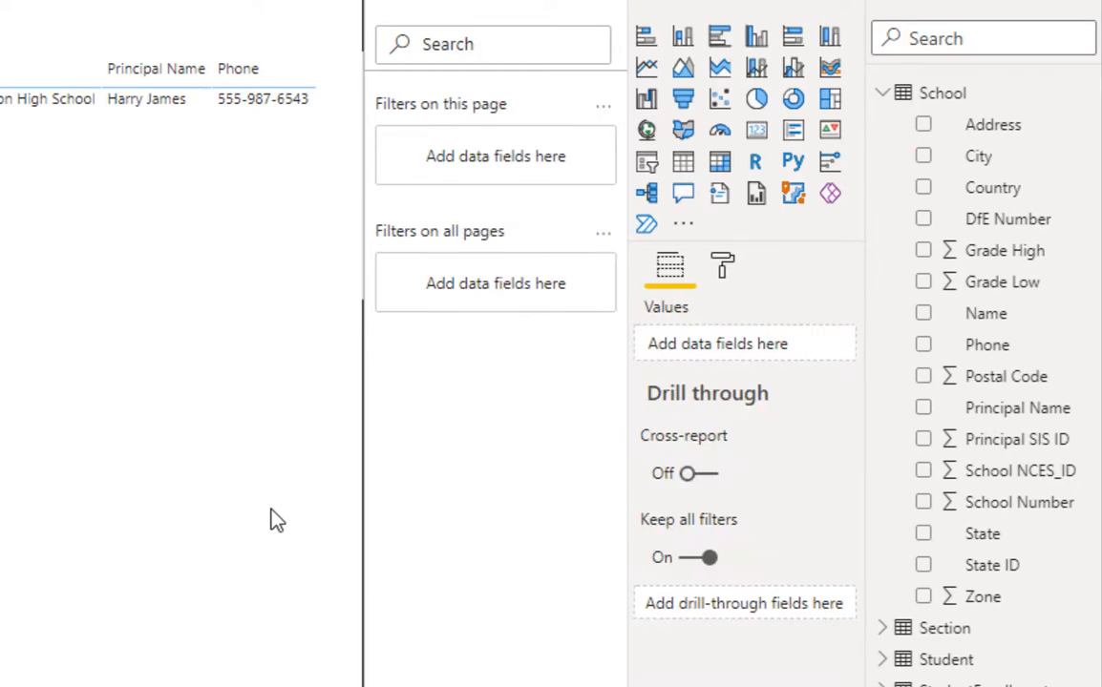
click(685, 166)
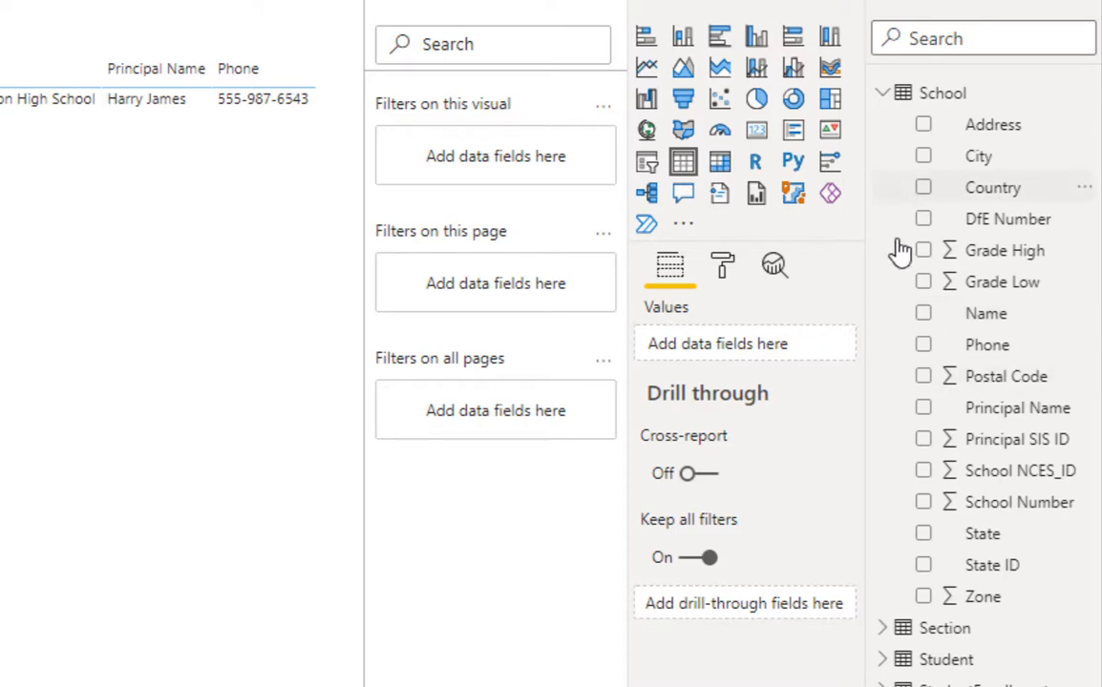
click(884, 95)
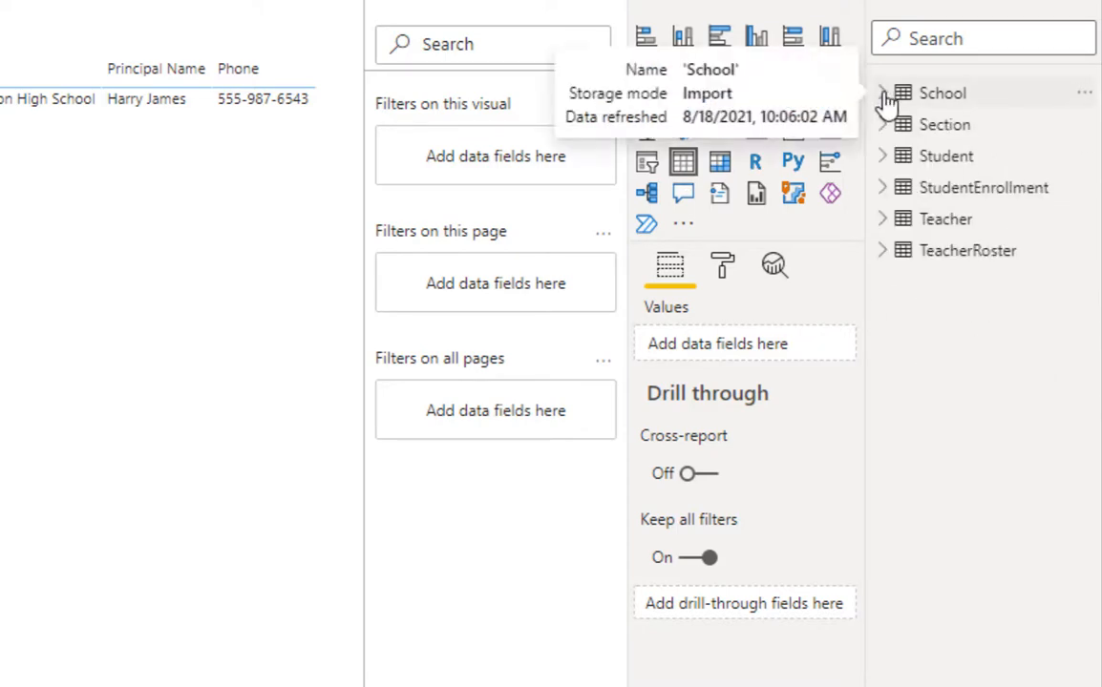
click(884, 126)
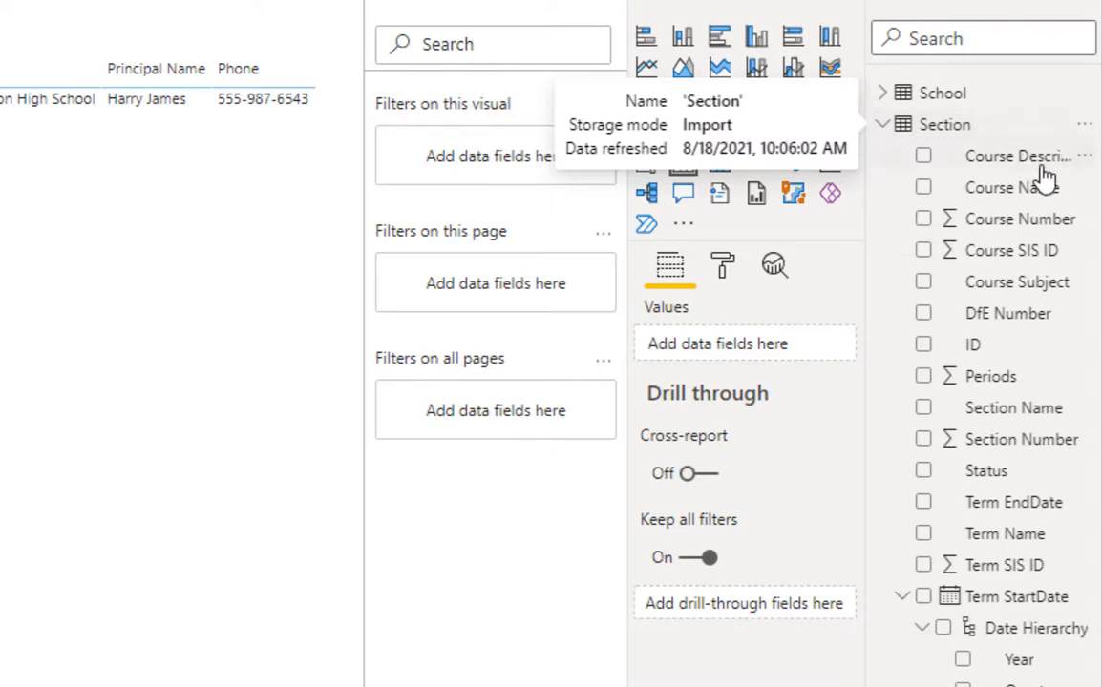
click(923, 188)
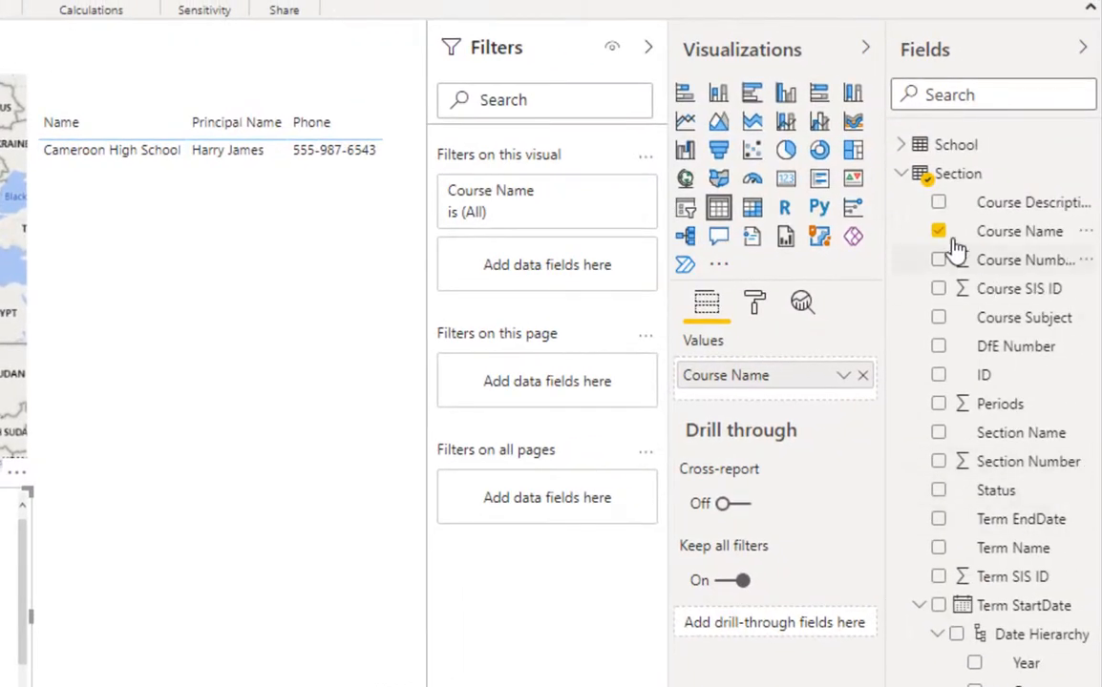
click(940, 205)
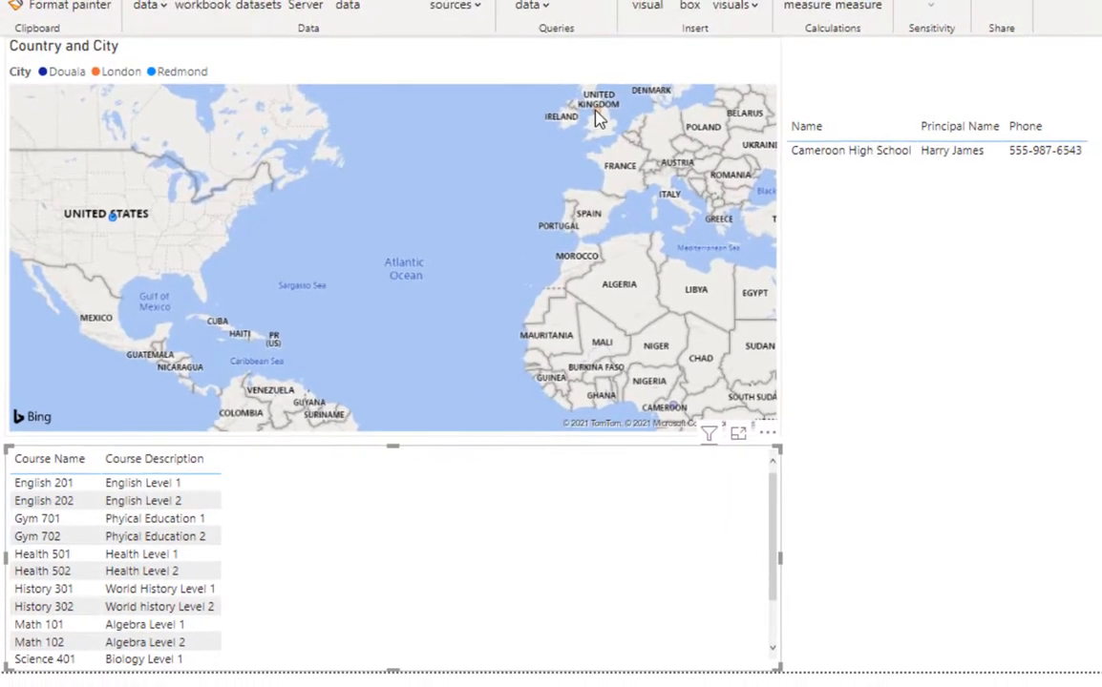
- Cross-filter the school and course tables by selecting the London point and the Douala point on the map
mouse_move(725, 6)
click(597, 115)
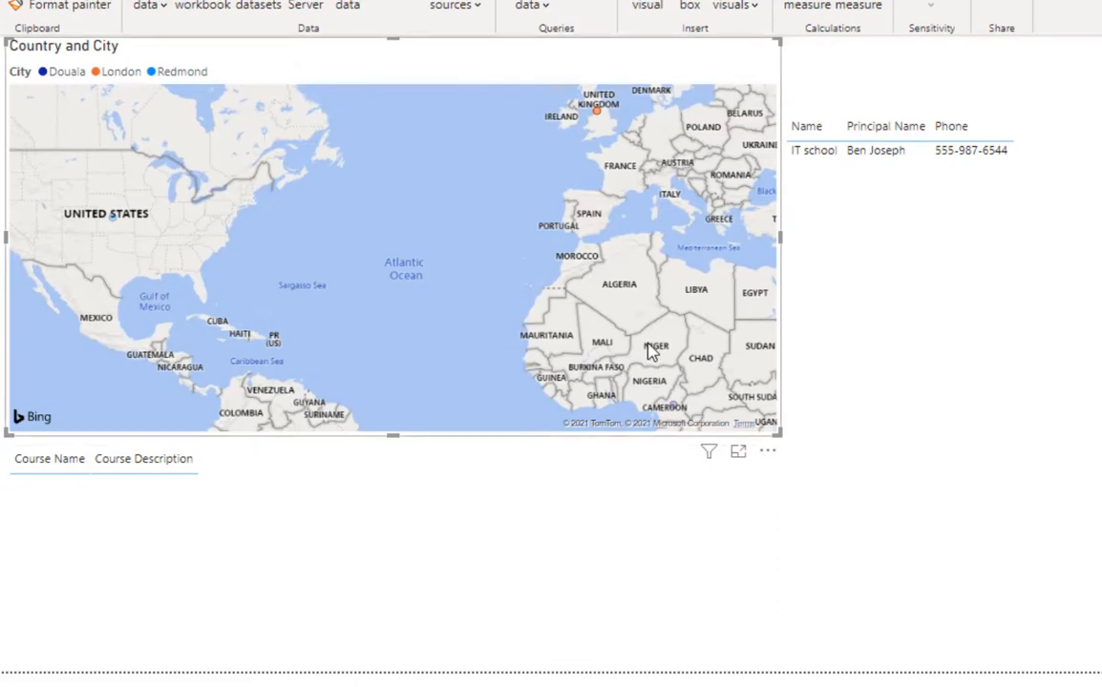
click(673, 408)
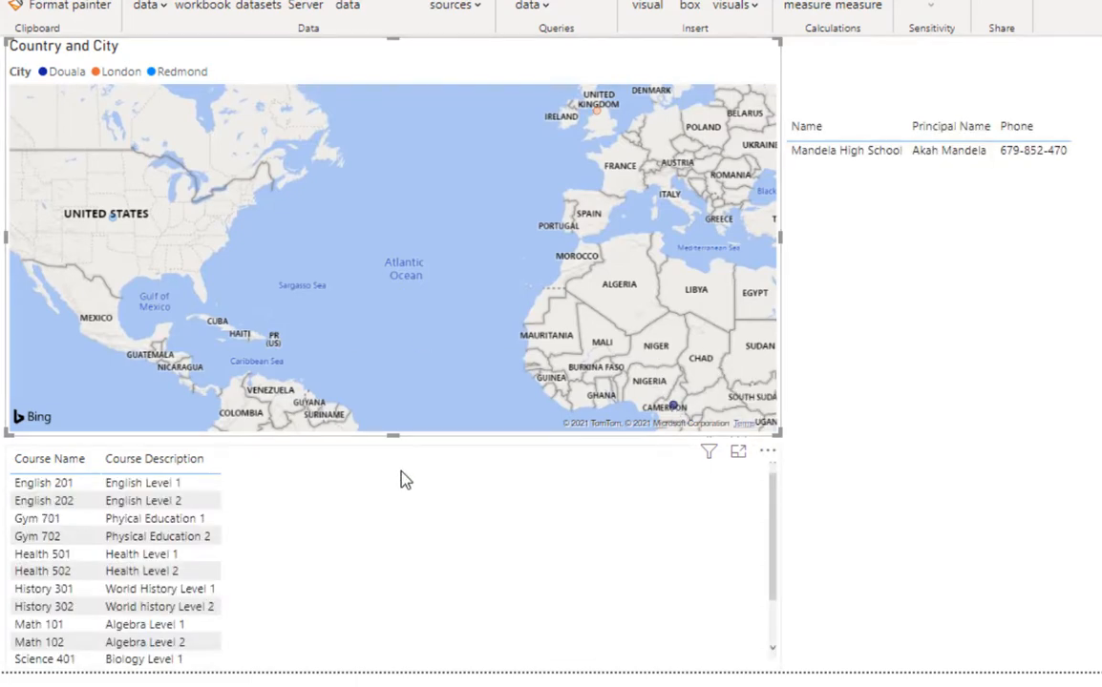